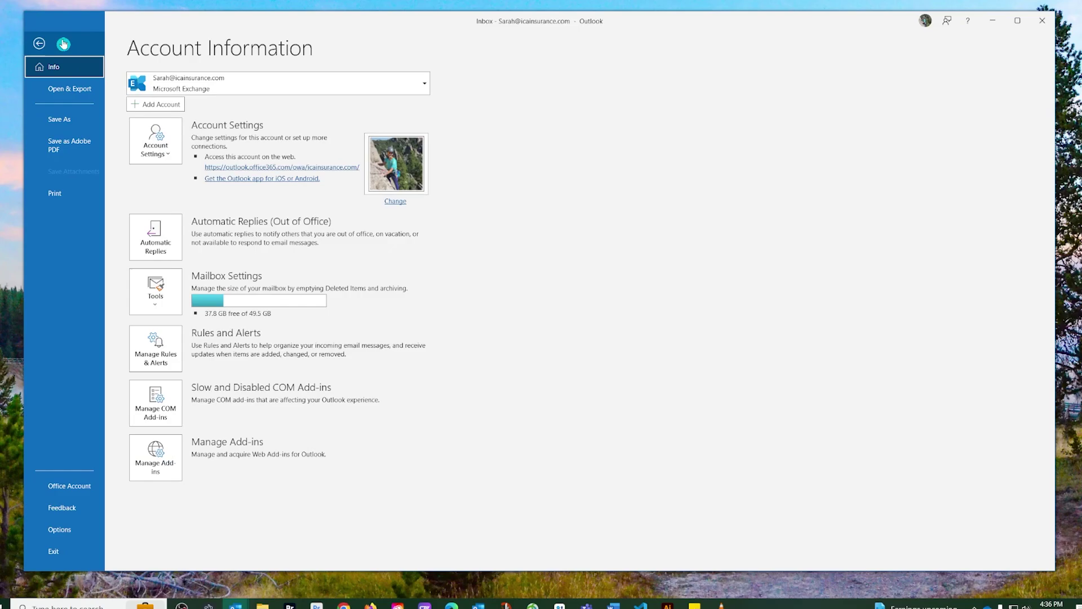
Open the email Signatures settings from Options > Mail
left_click(42, 537)
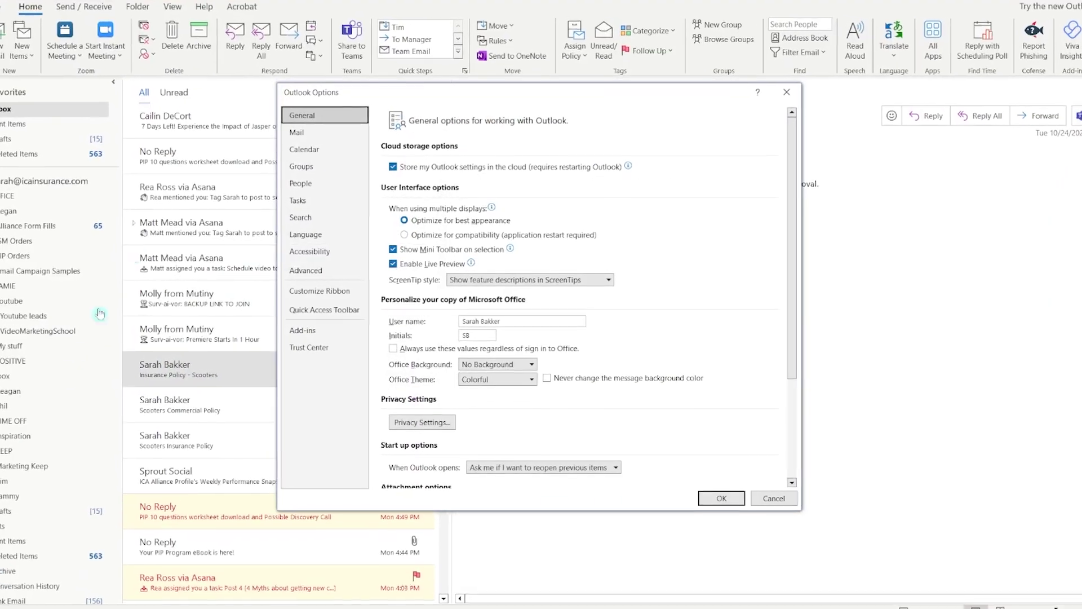
left_click(279, 129)
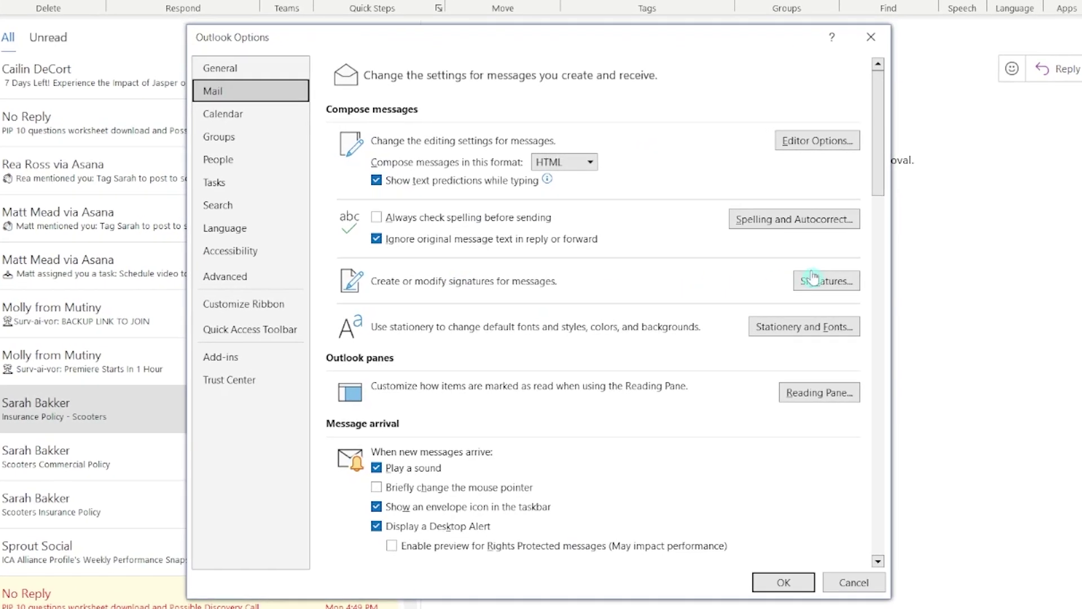
left_click(827, 283)
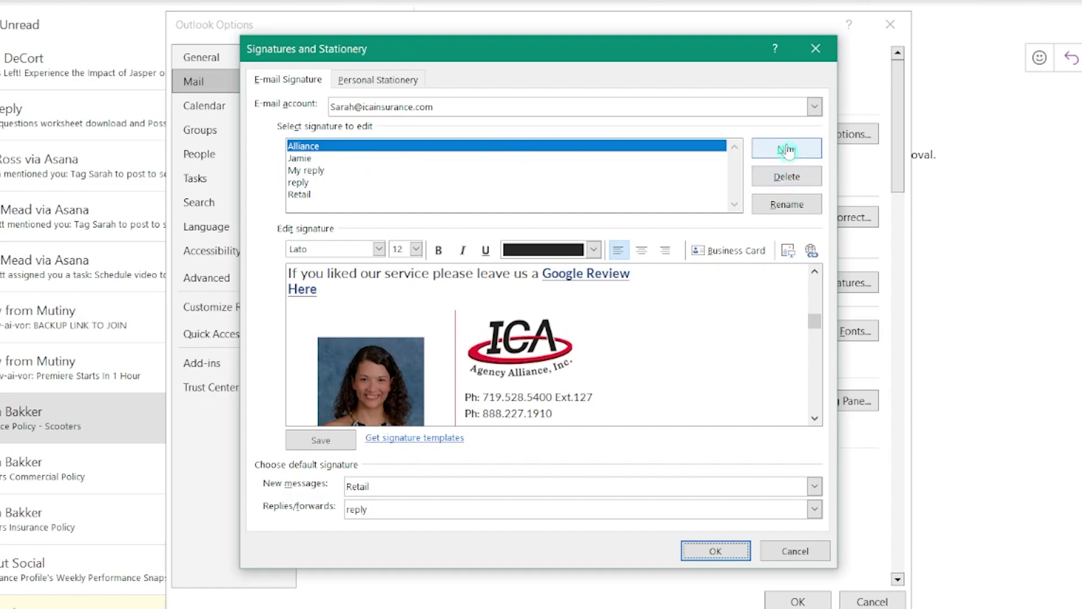
Preview the My reply, reply and Retail signatures, then begin a new signature
left_click(308, 170)
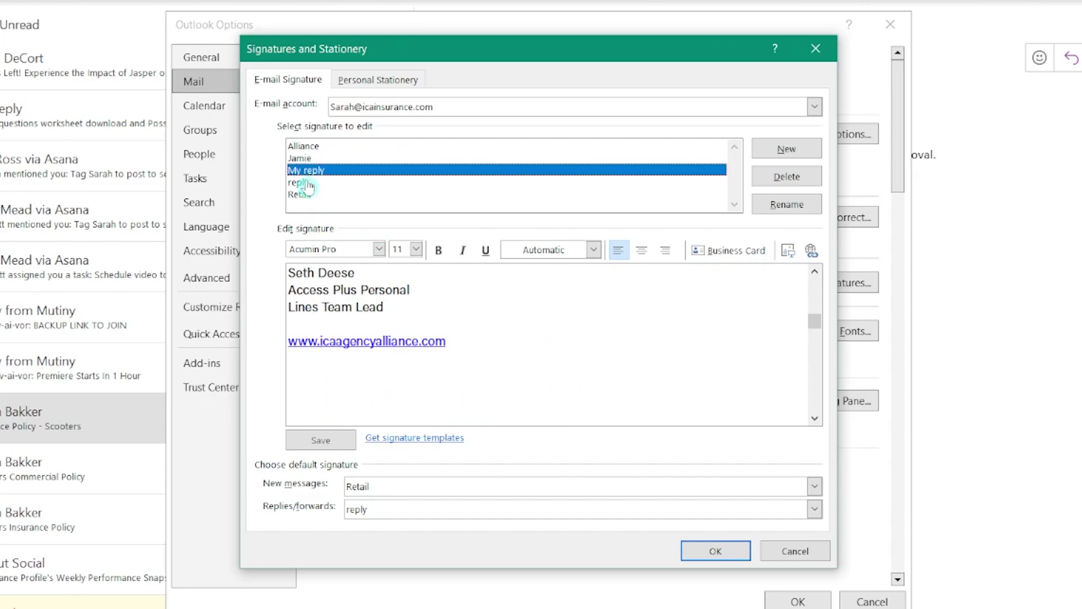
left_click(305, 182)
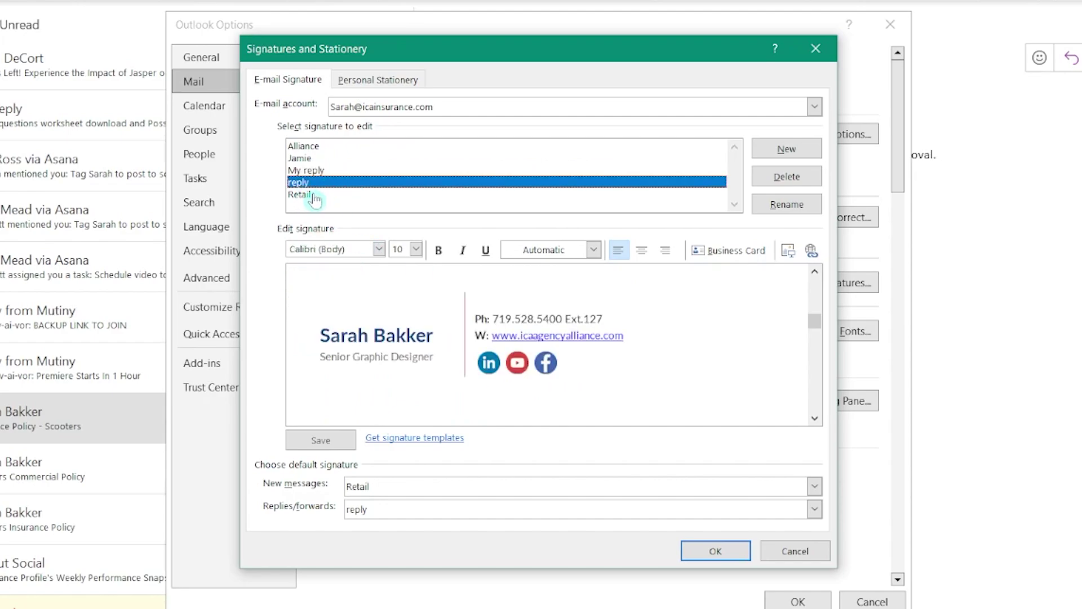
left_click(313, 195)
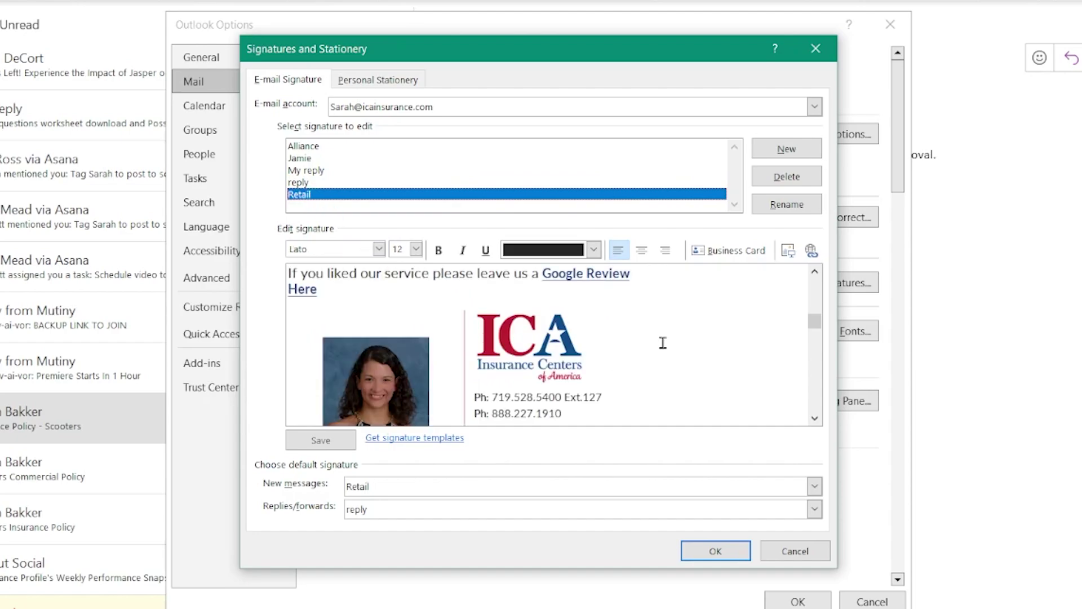
left_click(780, 146)
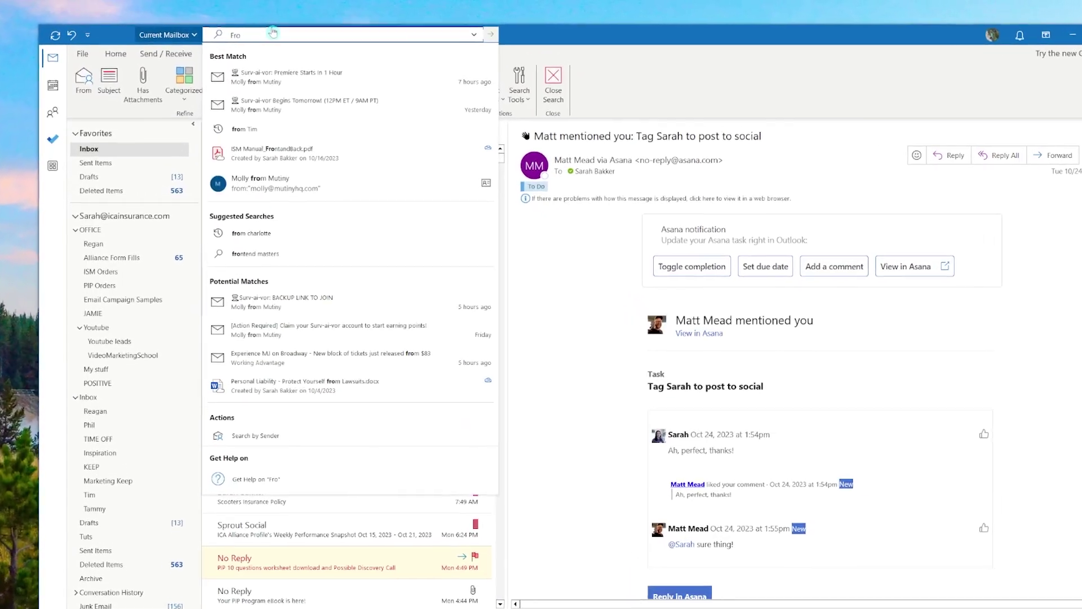
Search for messages from the colleague with a From: filter, then remove that filter
type("From: Regan")
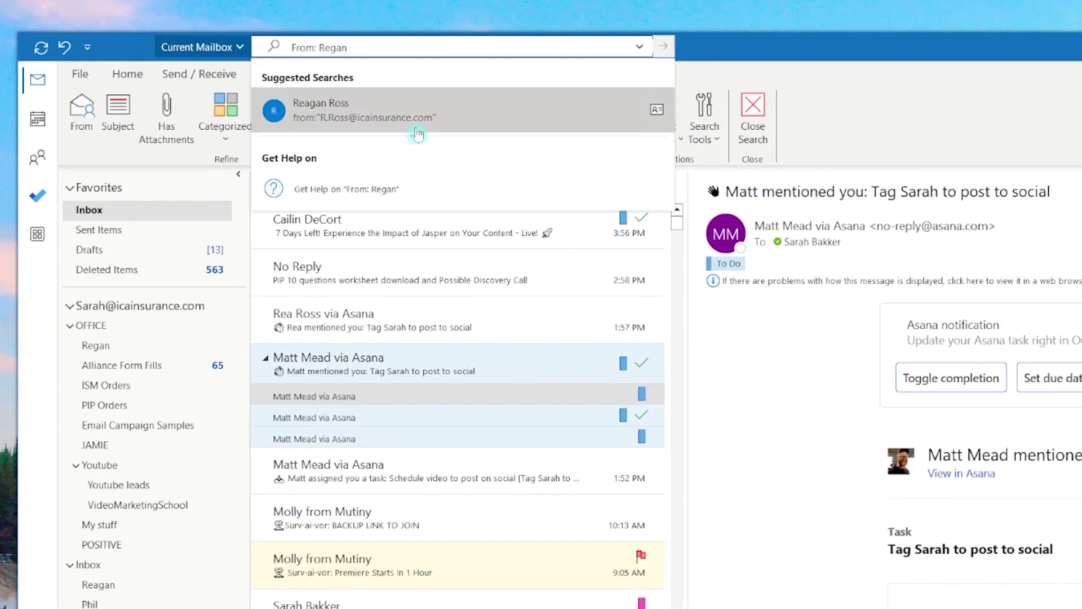
left_click(340, 97)
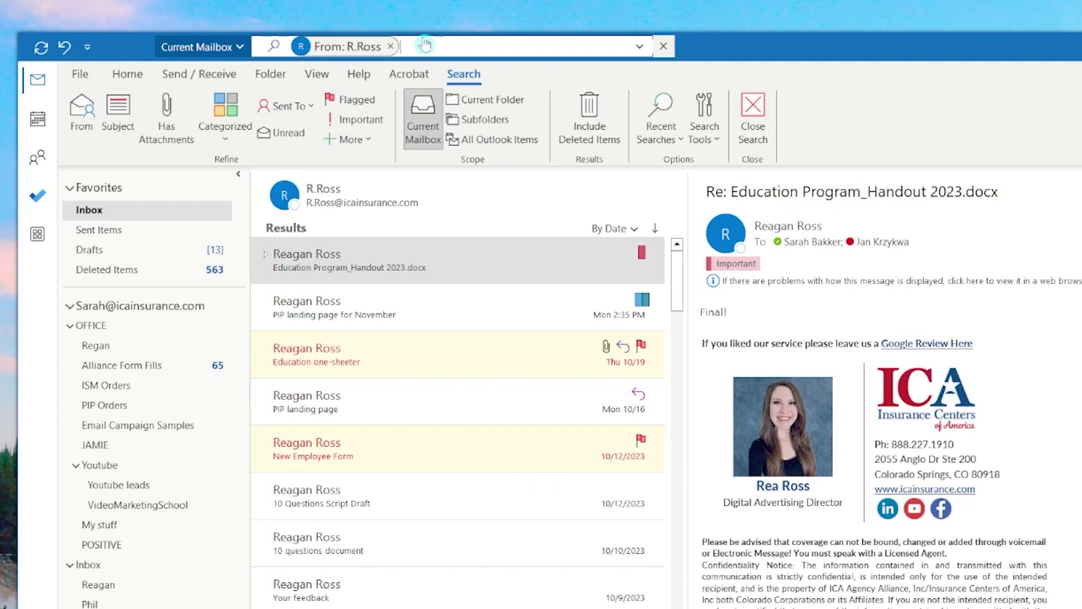
left_click(391, 47)
Search for messages sent to the colleague, then start a to: search by their e-mail address
type("To: Regan")
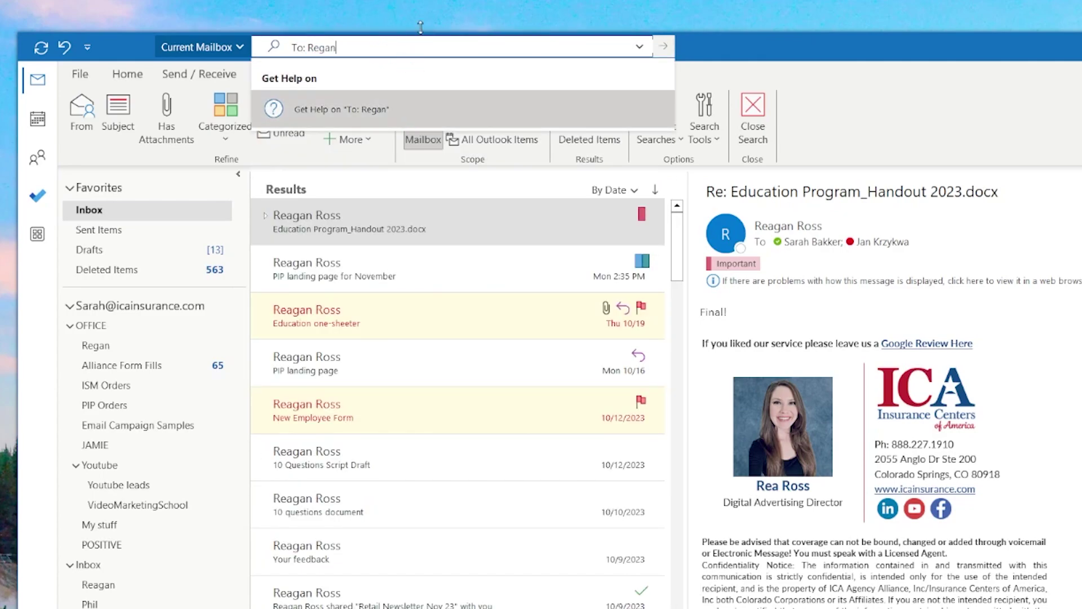
key("Return")
left_click(663, 47)
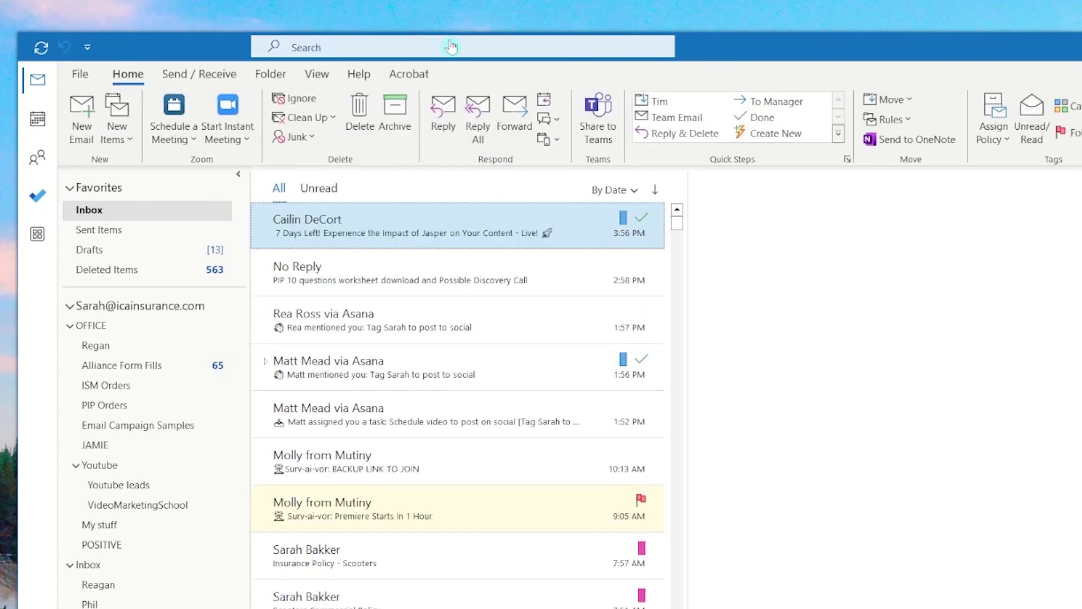
left_click(346, 54)
type("to")
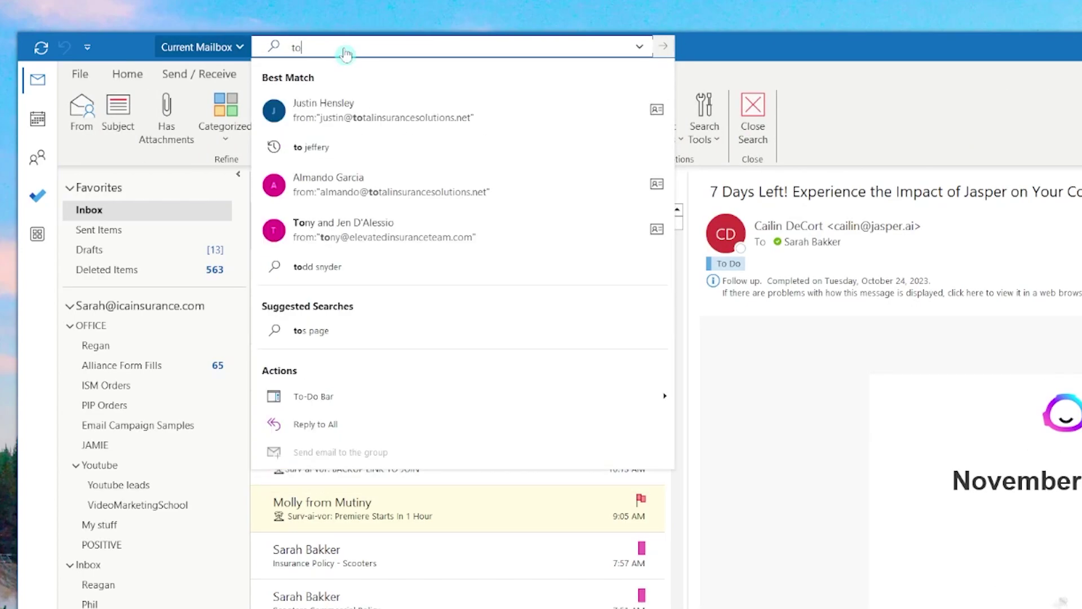
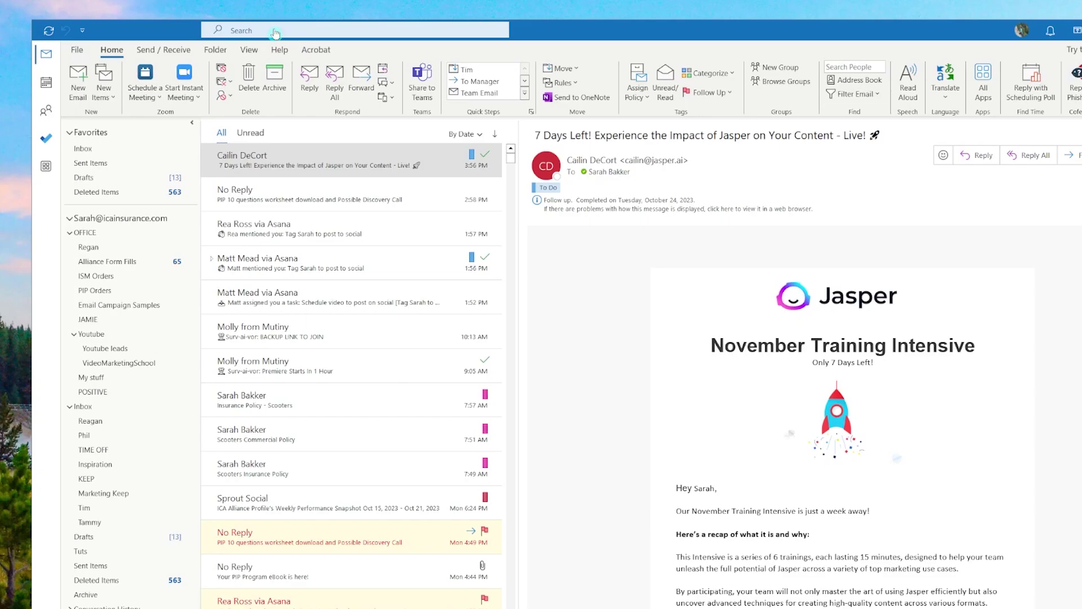
Search the mailbox for the exact phrase "Scooters Insurance Policy"
left_click(252, 28)
type("\"Sc")
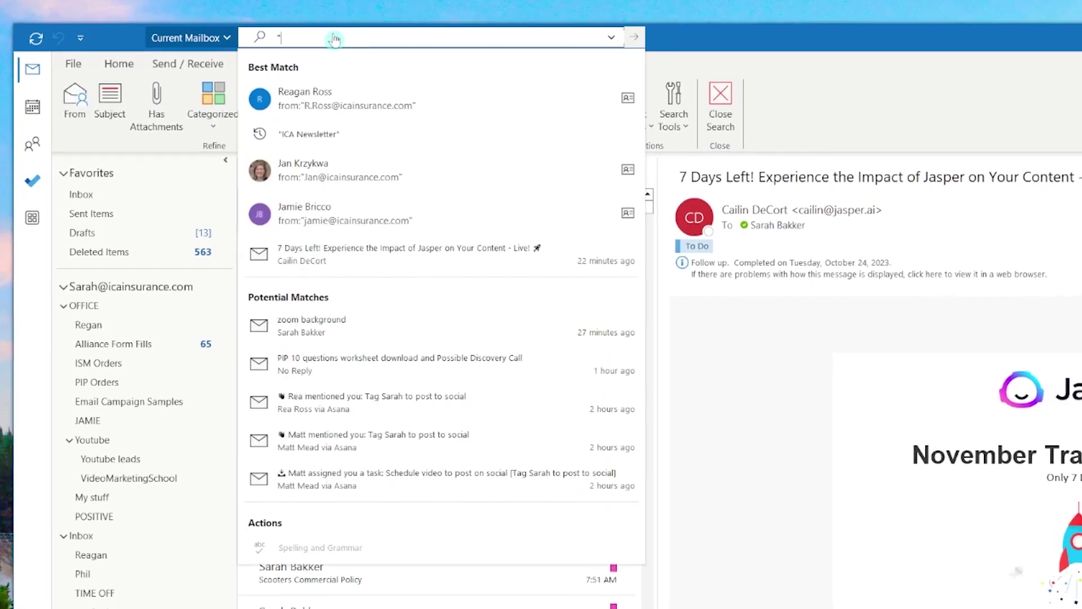
type("oo")
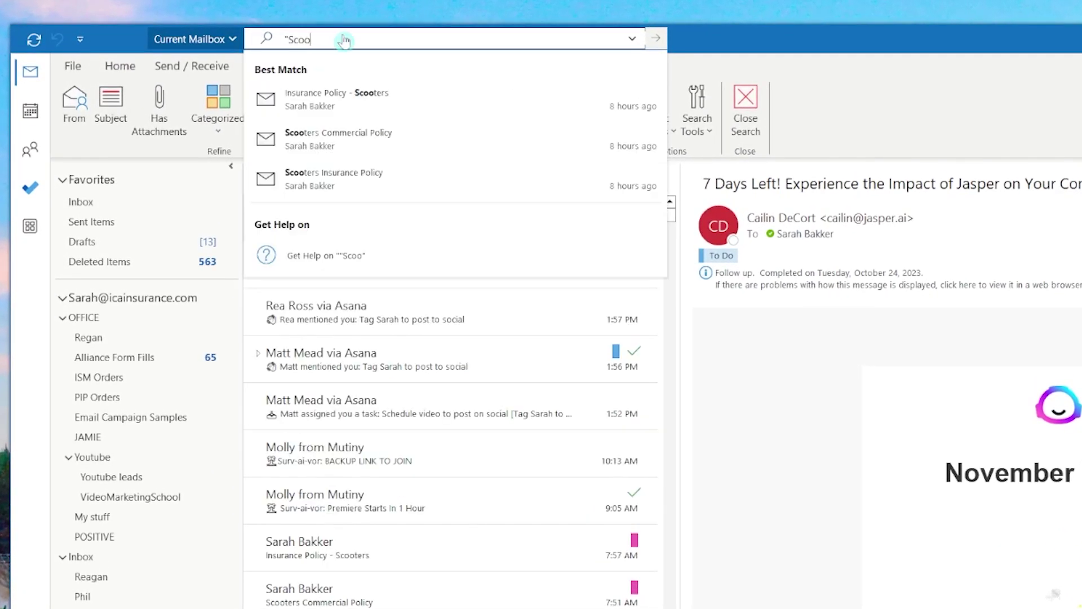
type("ters ")
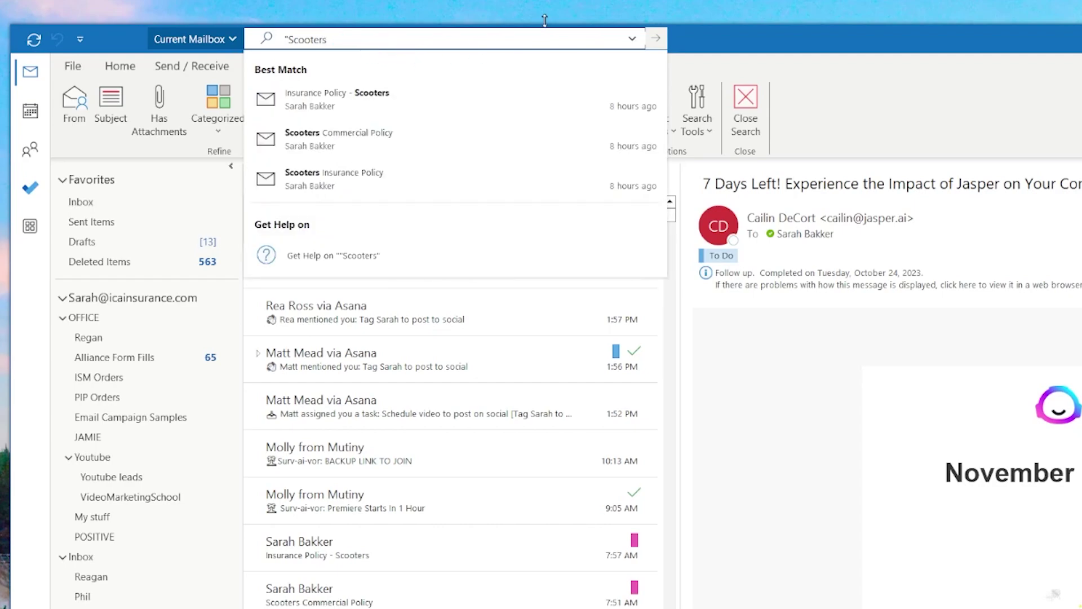
type("Insur")
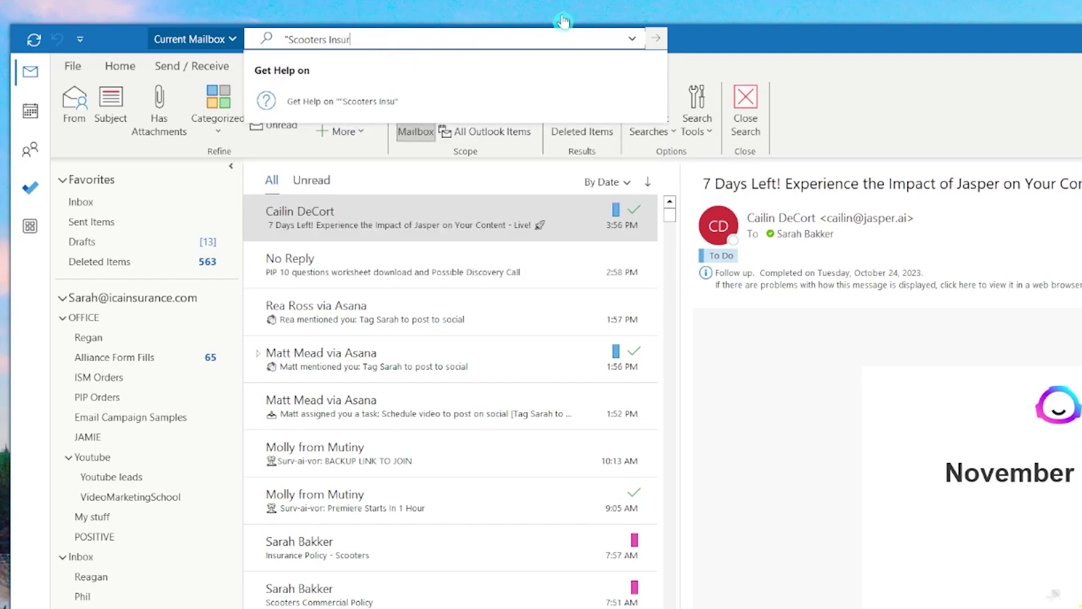
type("ance Pol")
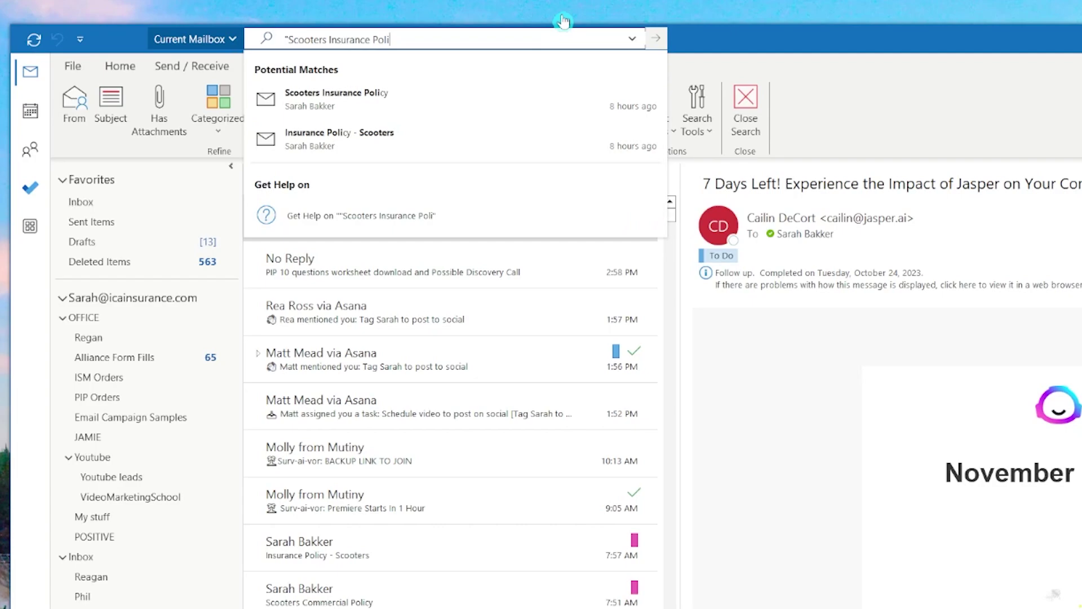
type("icy\"")
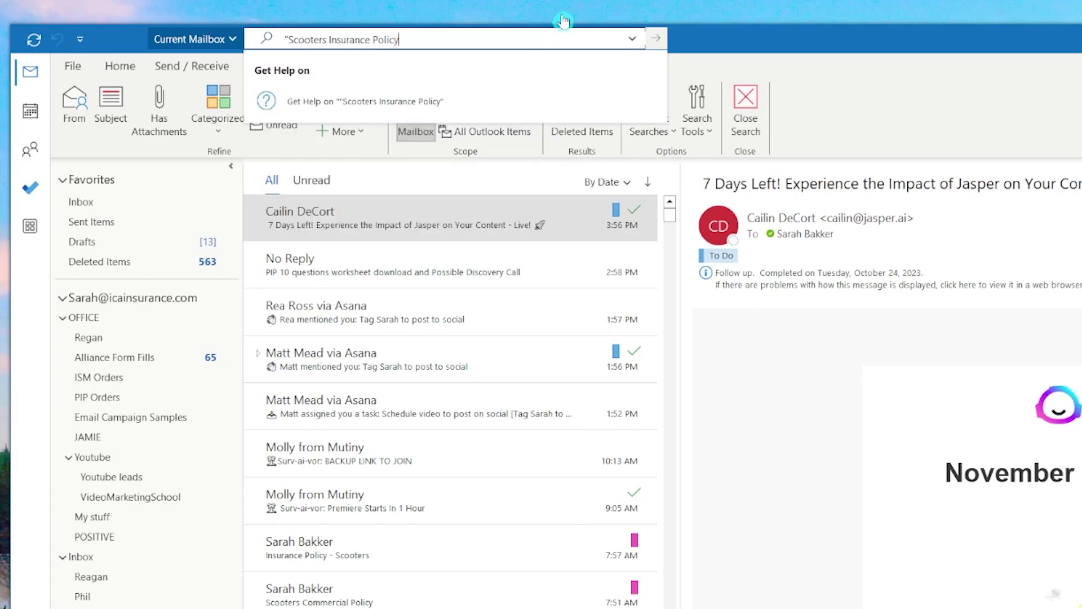
key("Return")
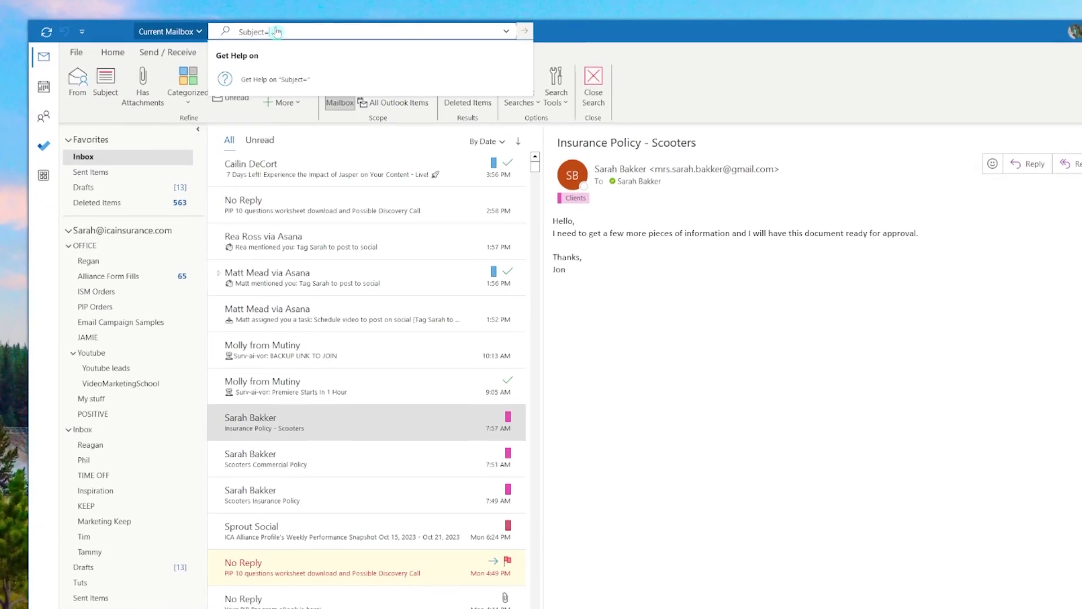
Search by the "Scooters Insurance Policy" subject, then clear the search
type("cooters Insurance Policy\"")
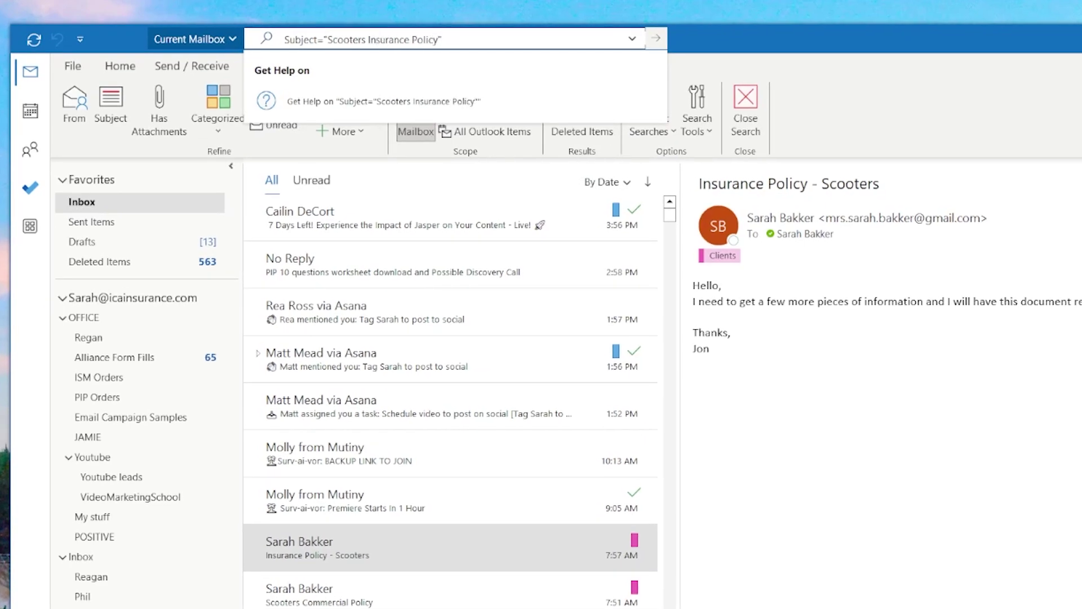
key("Return")
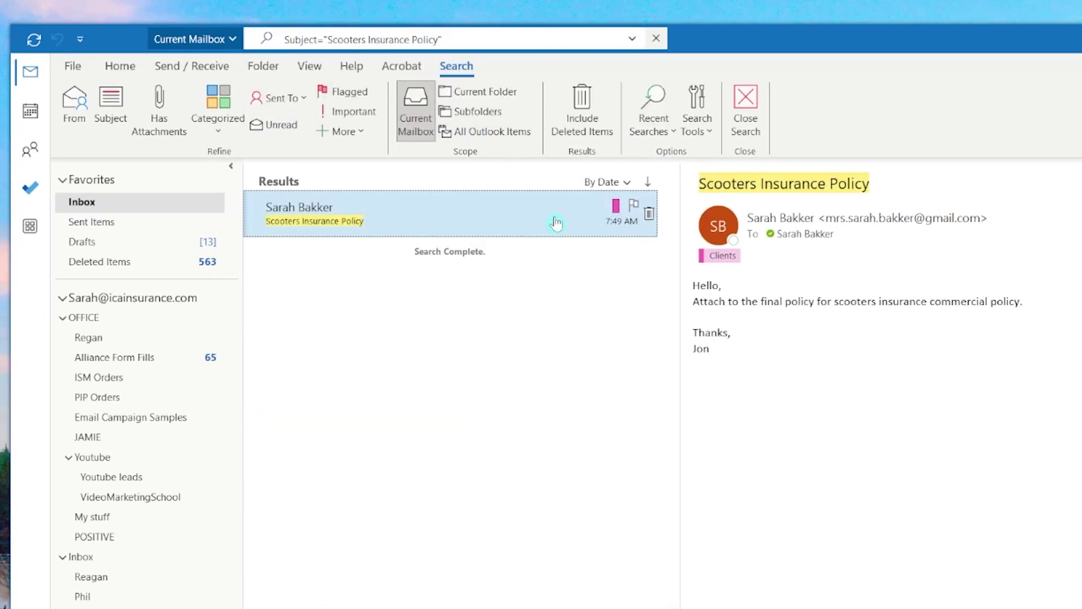
left_click(656, 38)
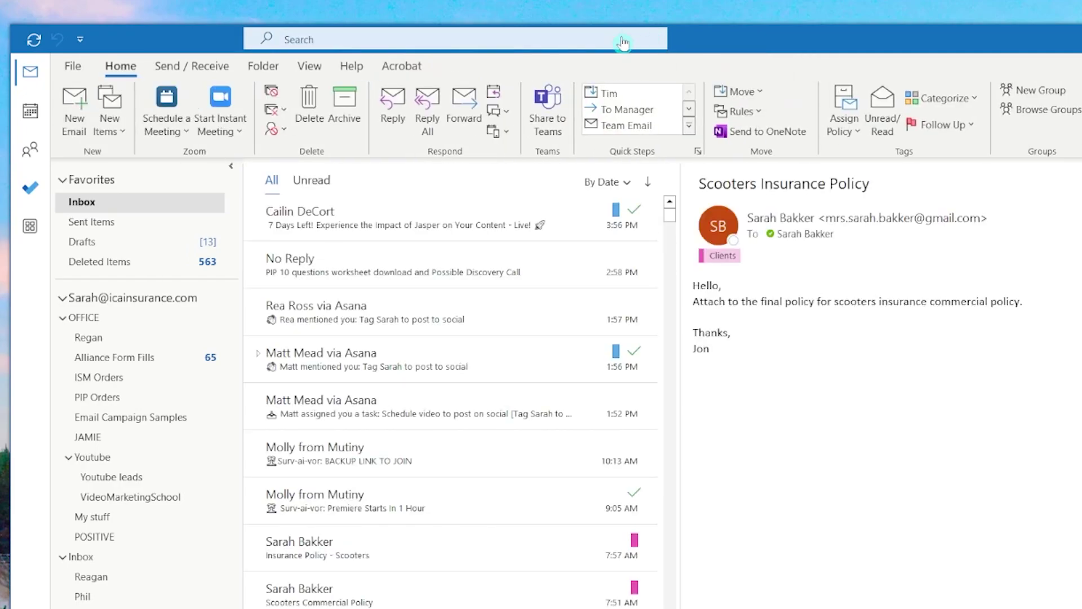
Try a category="Client" query, then search Received: Yesterday and clear the results
left_click(623, 40)
type("categ")
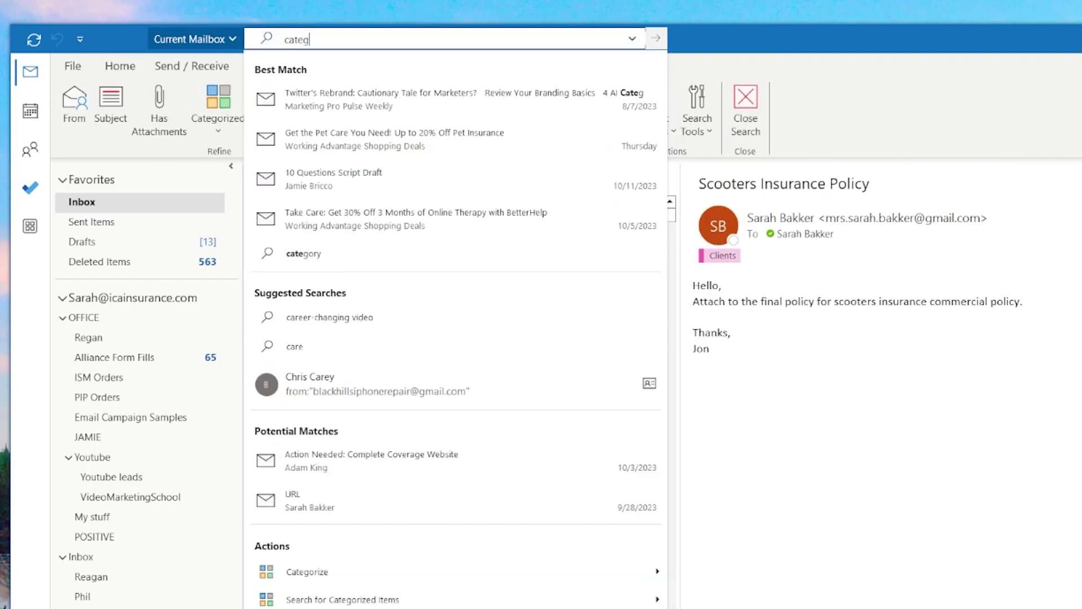
type("ory=\"C")
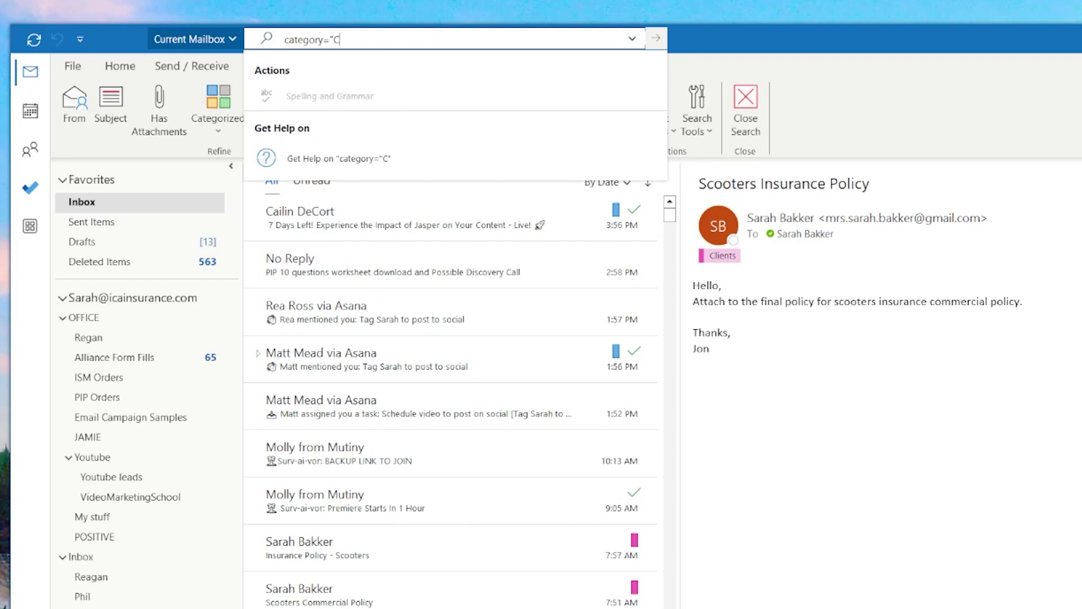
type("lient\"")
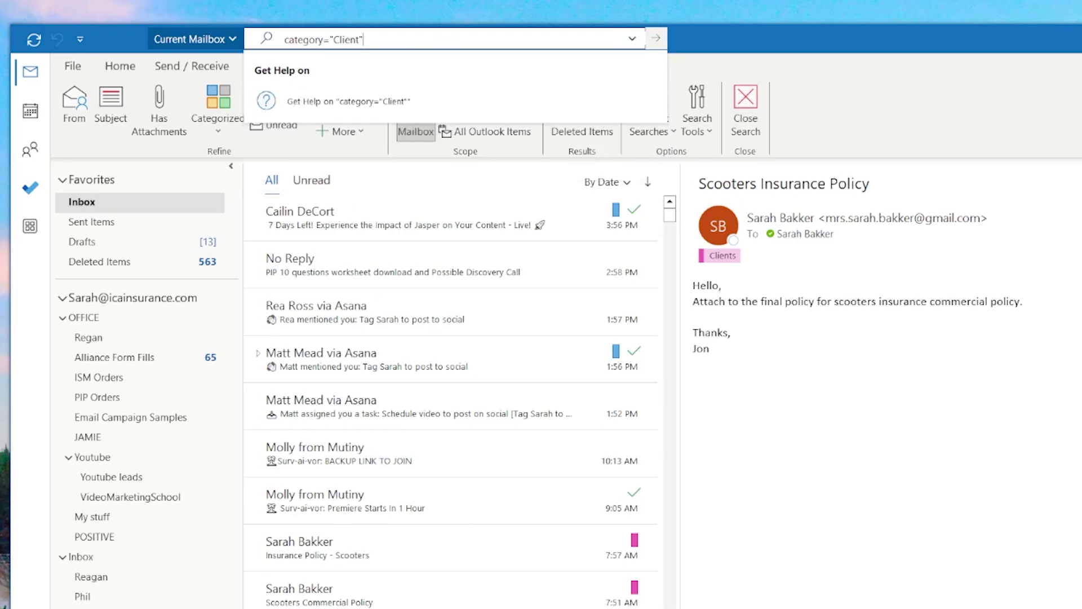
key("ctrl+a")
key("BackSpace")
type("Rece")
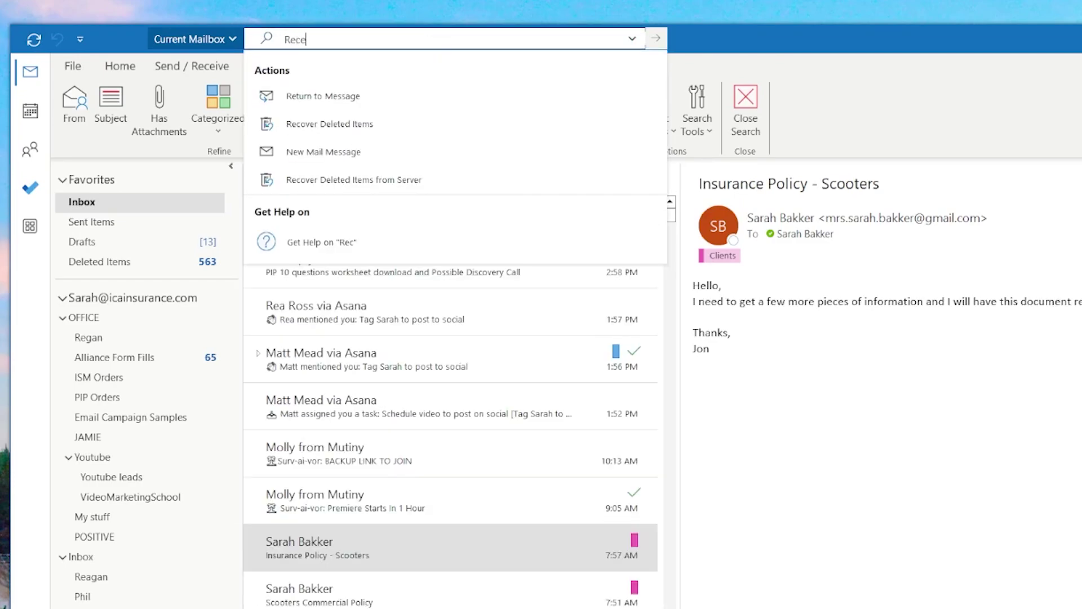
type("ived")
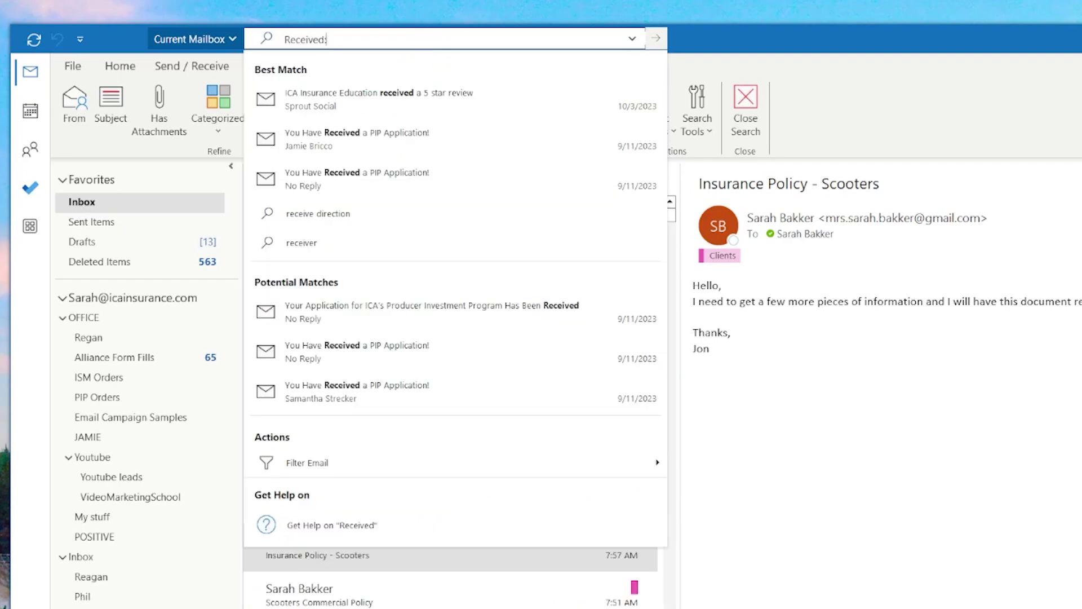
type(": Yesterday")
key("Return")
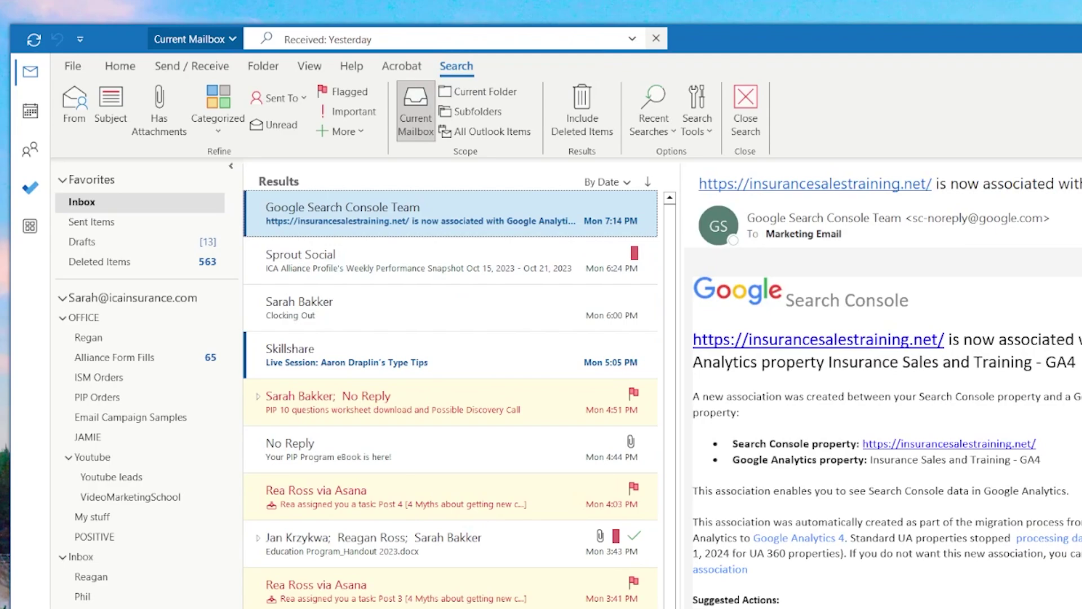
left_click(656, 38)
Search for mail with Received: 10-20-23
left_click(392, 40)
type("Receiv")
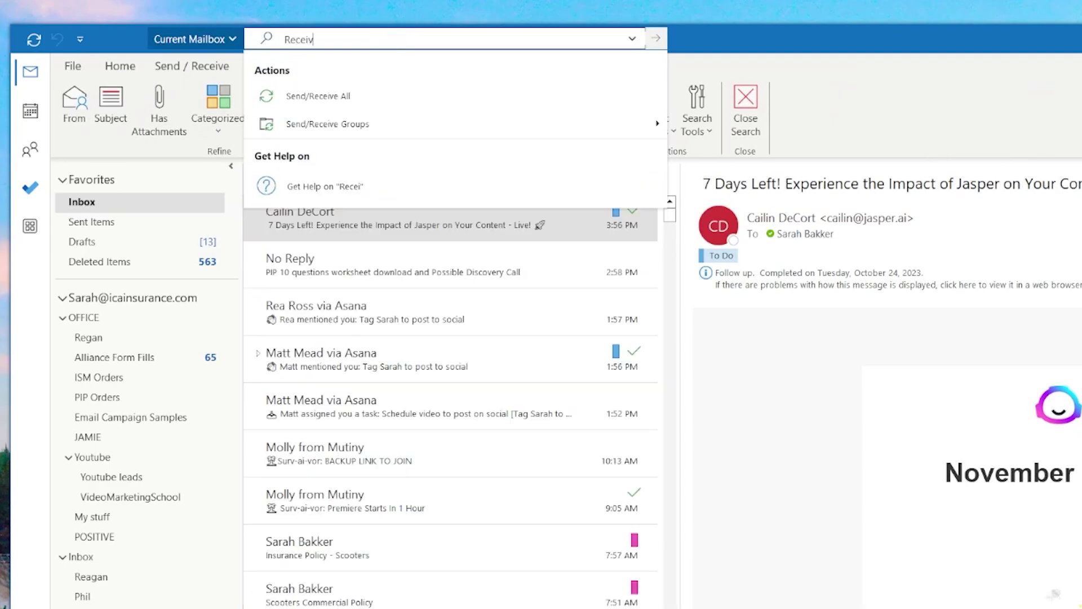
type("ed: 10")
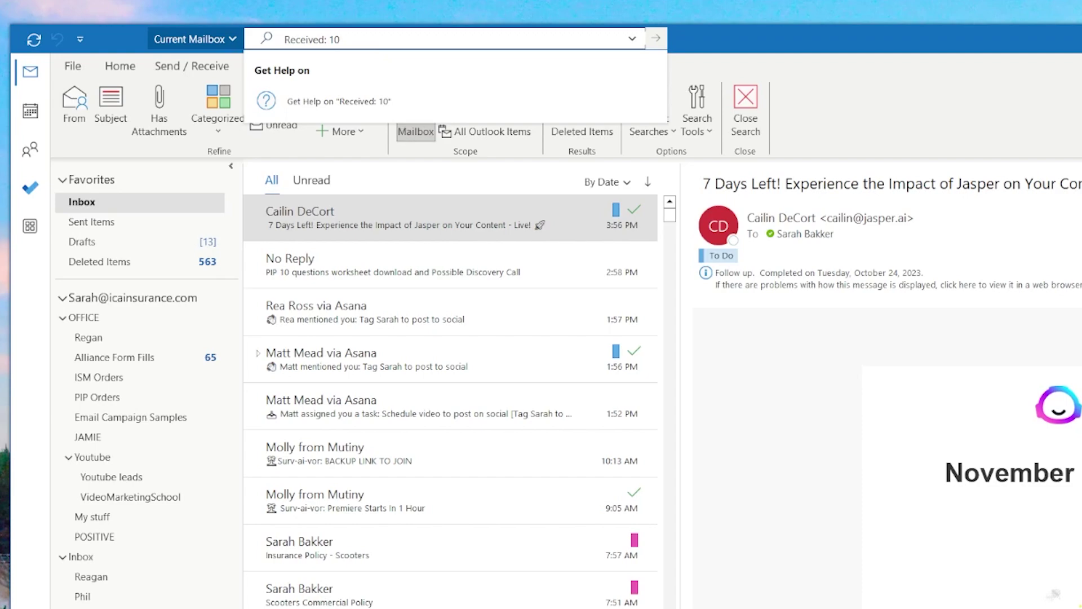
type("-20-")
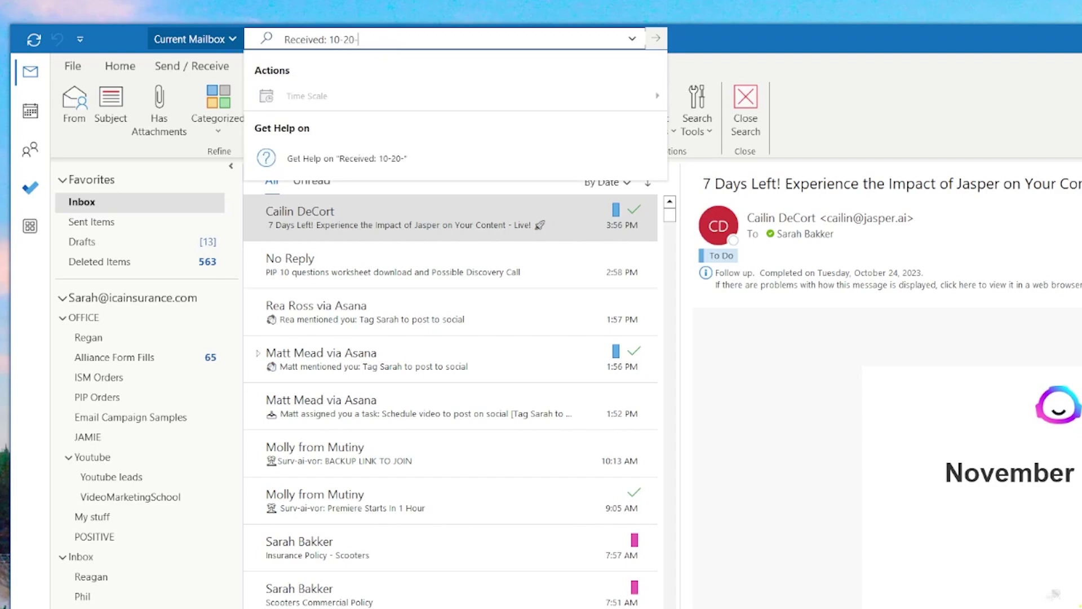
type("23")
key("Return")
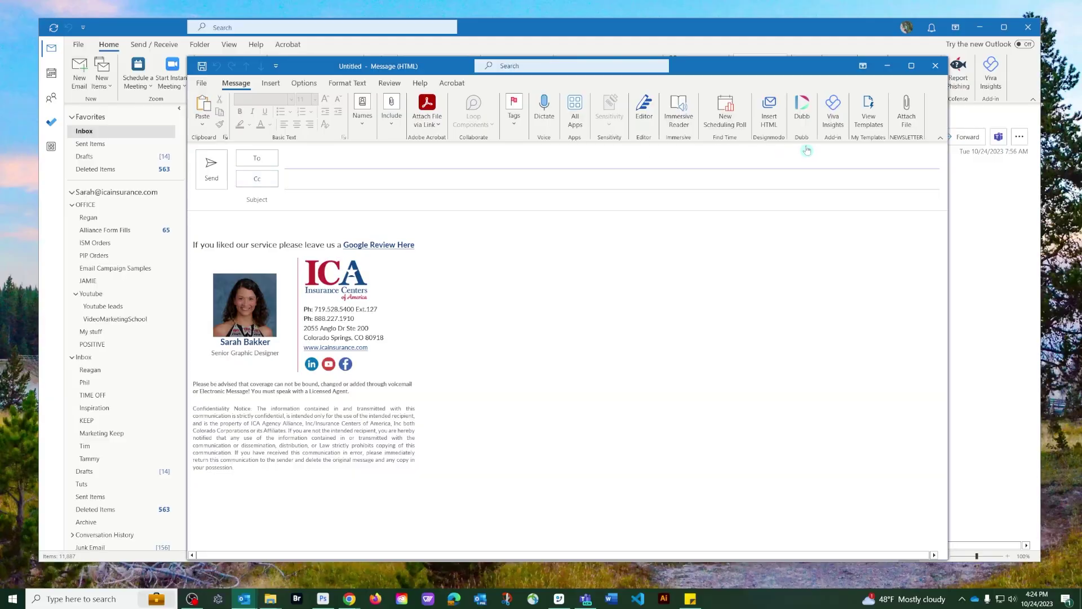
Attach 10-Questions.pdf to the new message from the Insert File dialog
left_click(908, 110)
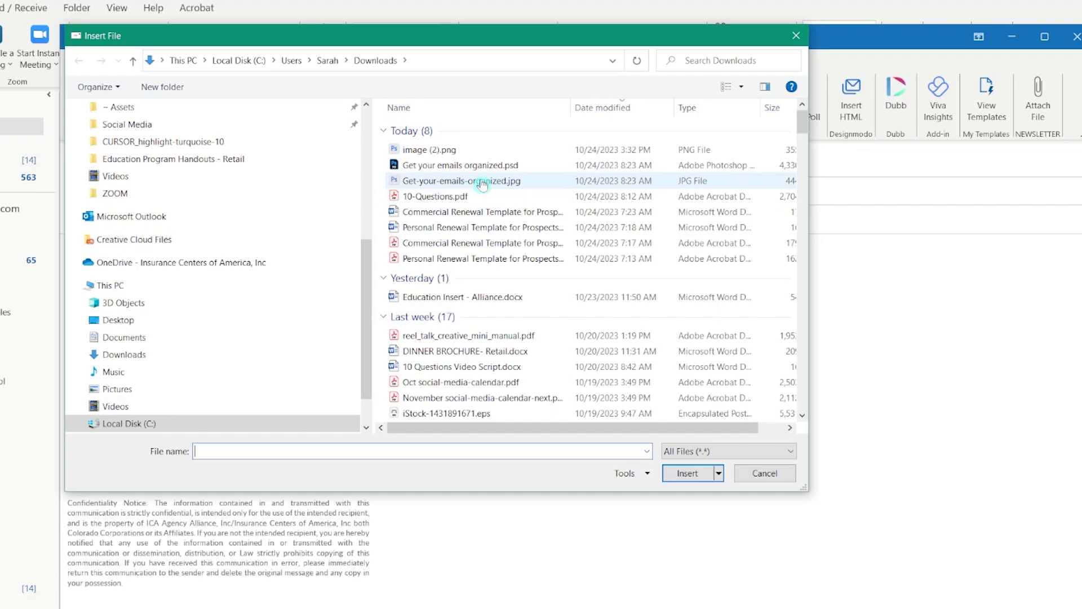
left_click(450, 196)
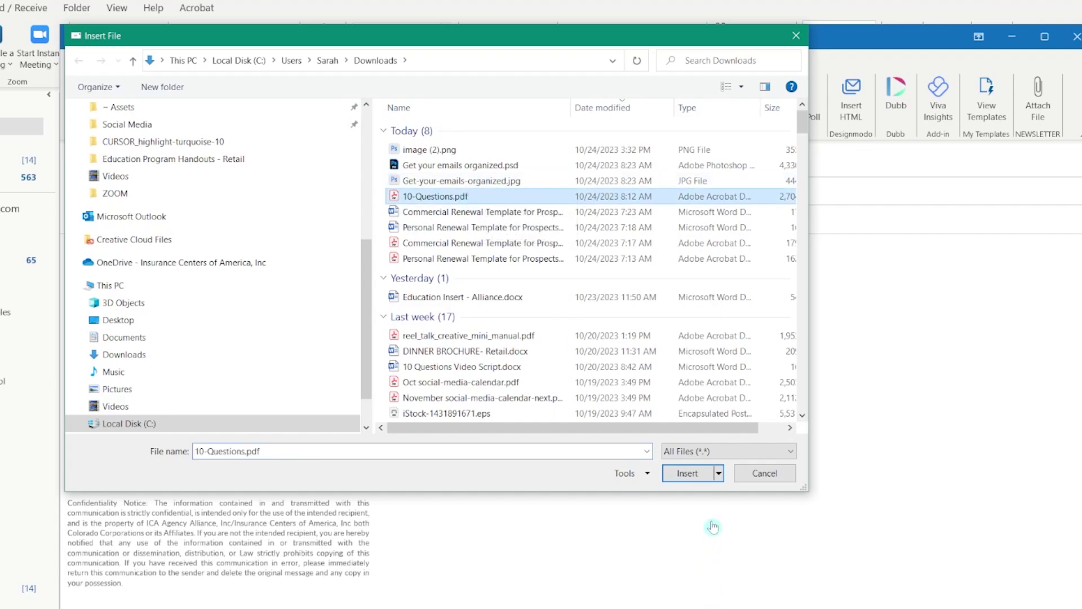
left_click(688, 473)
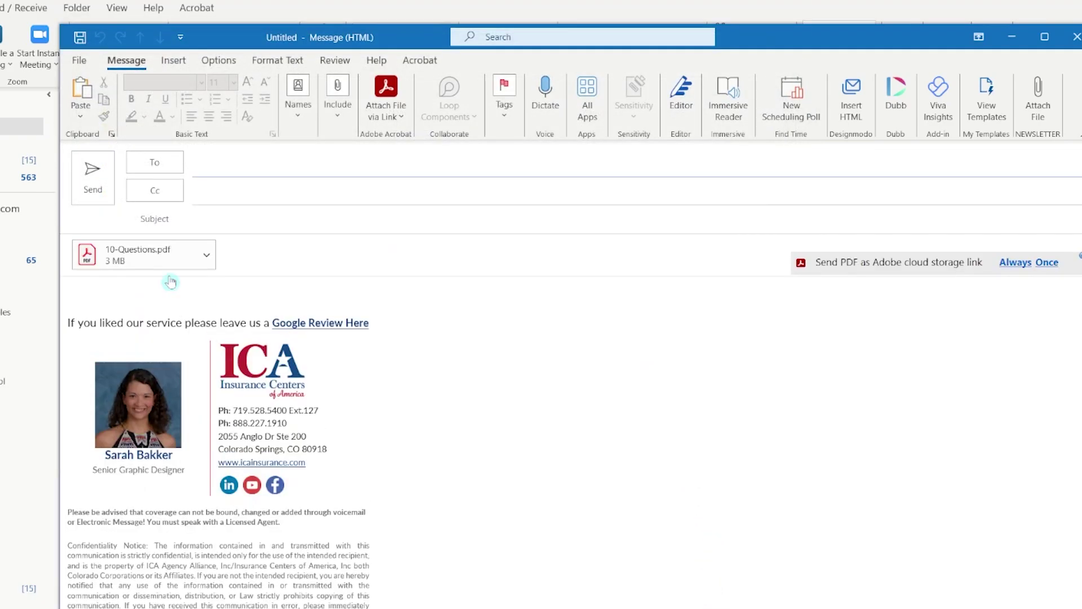
Below 'Insert a photo', insert the Organize Your Emails image from this device and approve its alt text
left_click(159, 288)
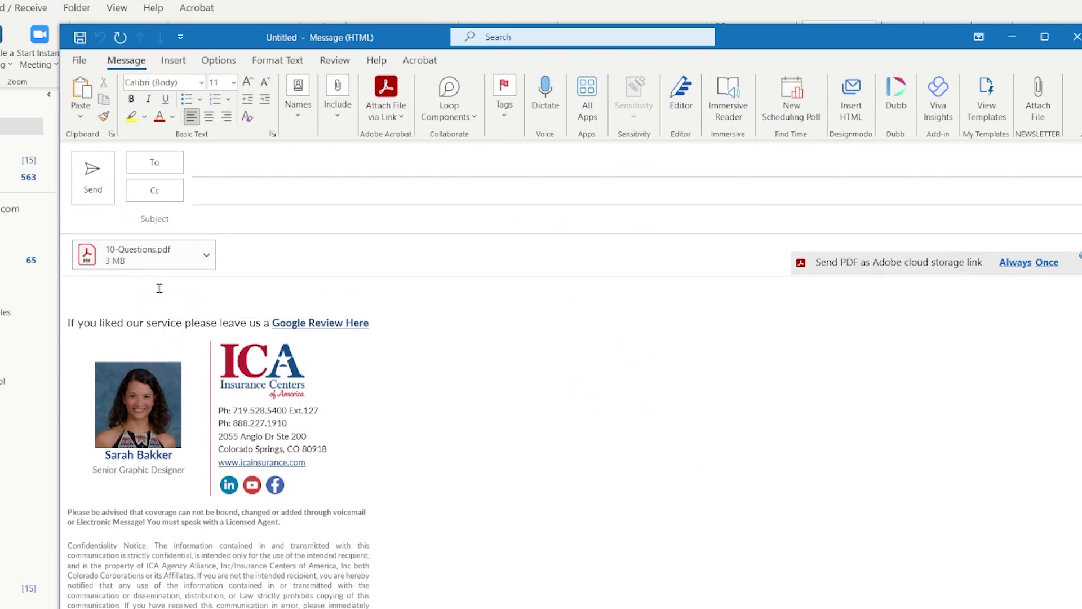
type("Insert a photo")
left_click(172, 62)
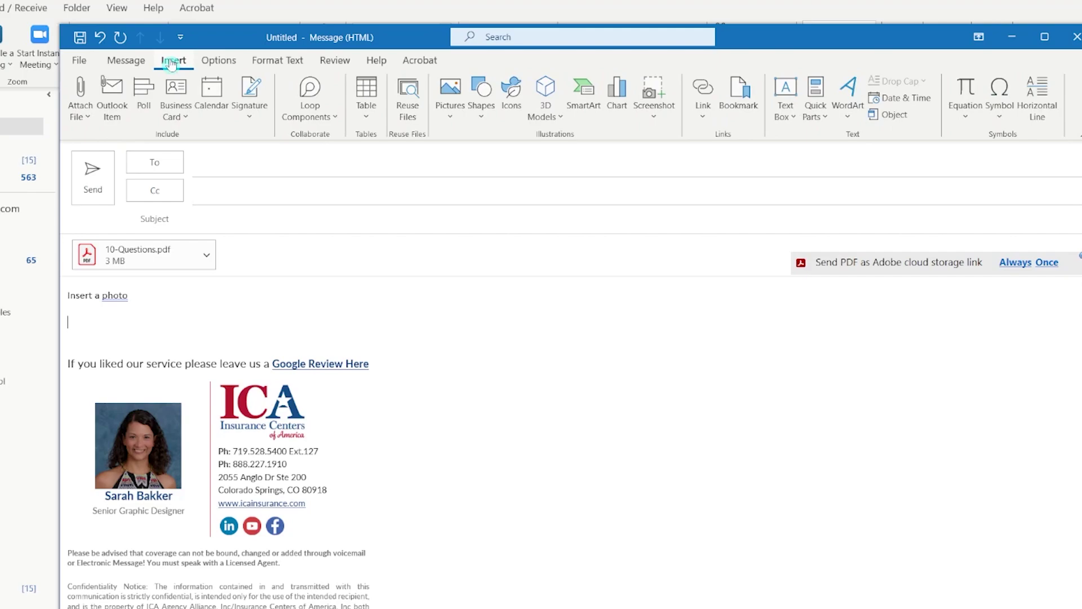
left_click(454, 109)
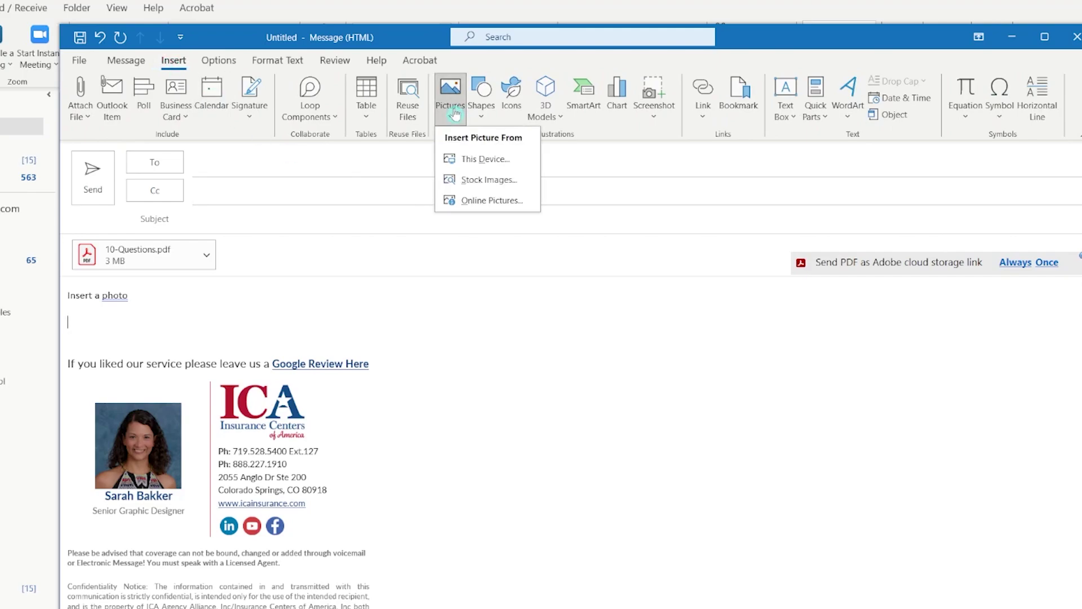
left_click(470, 159)
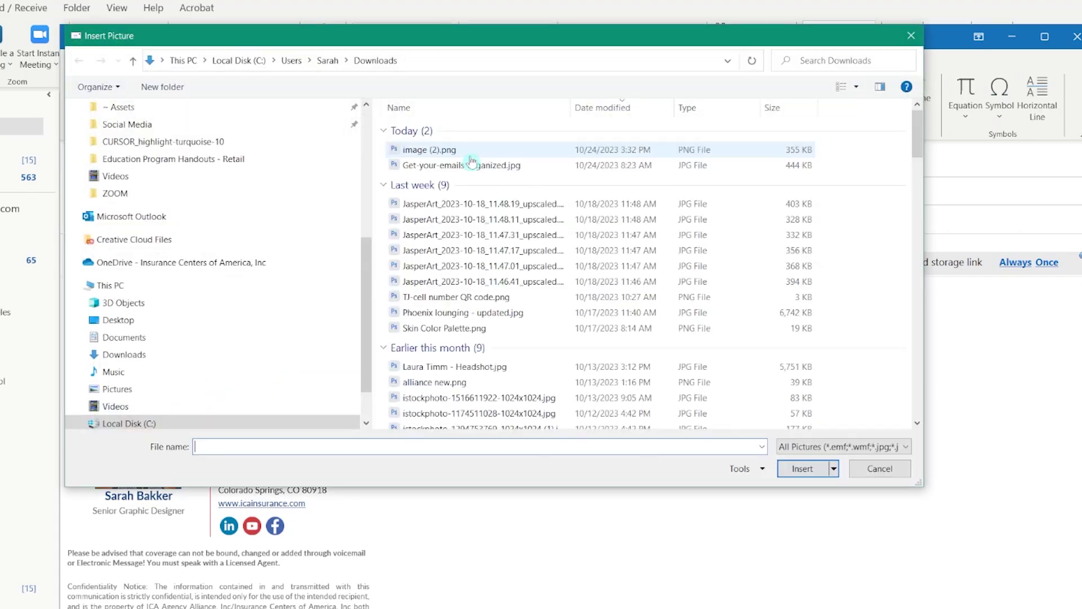
double_click(472, 161)
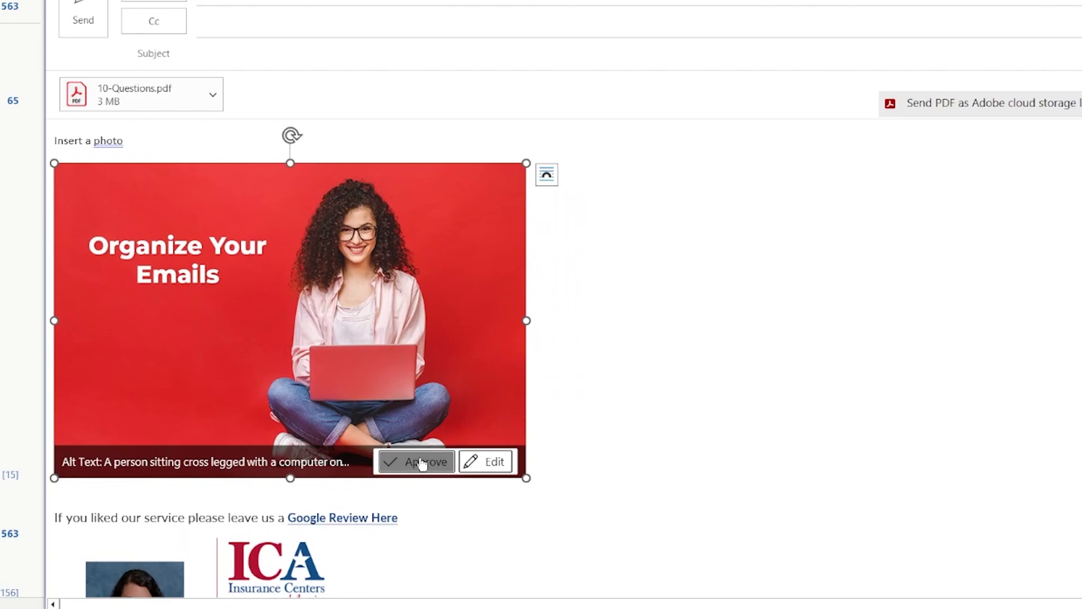
left_click(422, 462)
left_click(682, 324)
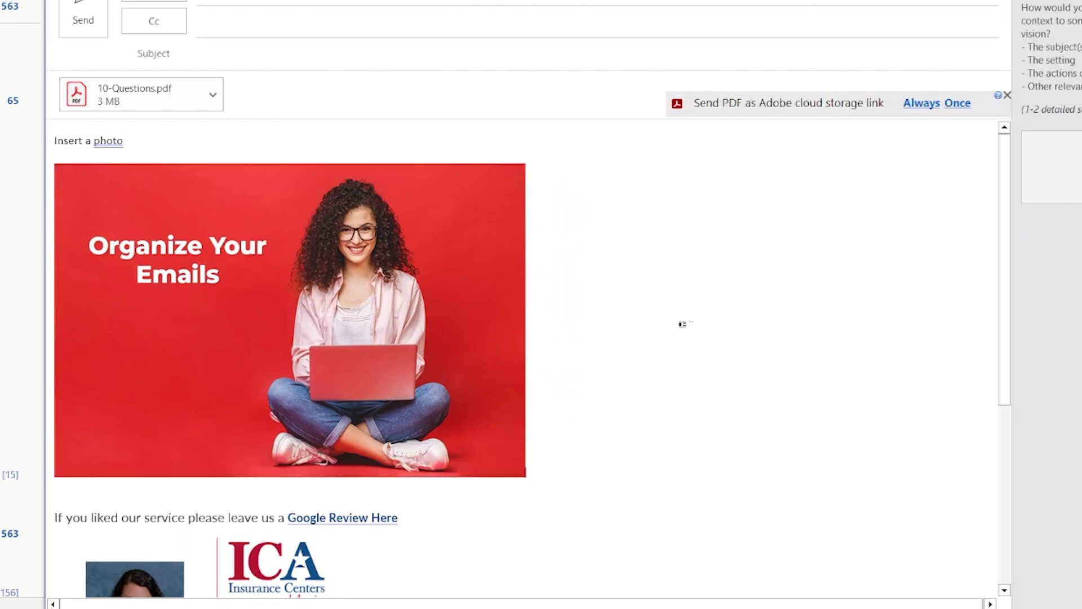